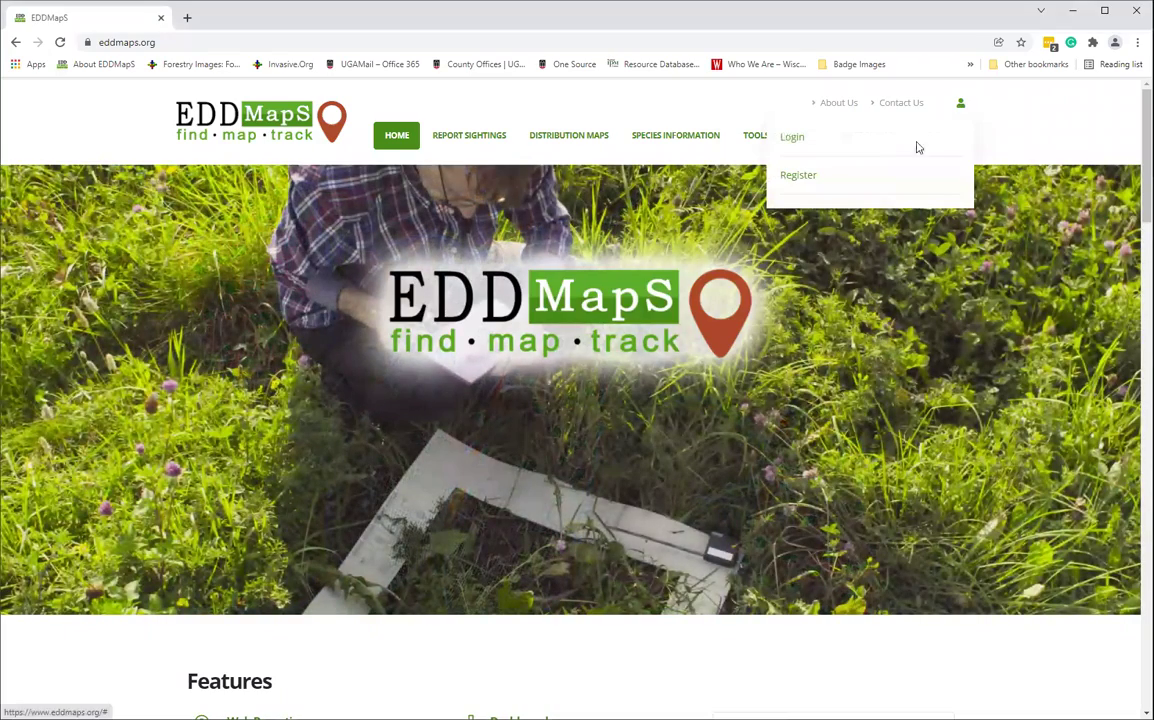
Log in and open Photo Projects under EDDMapS Pro Tools on the My EDDMapS dashboard.
left_click(797, 140)
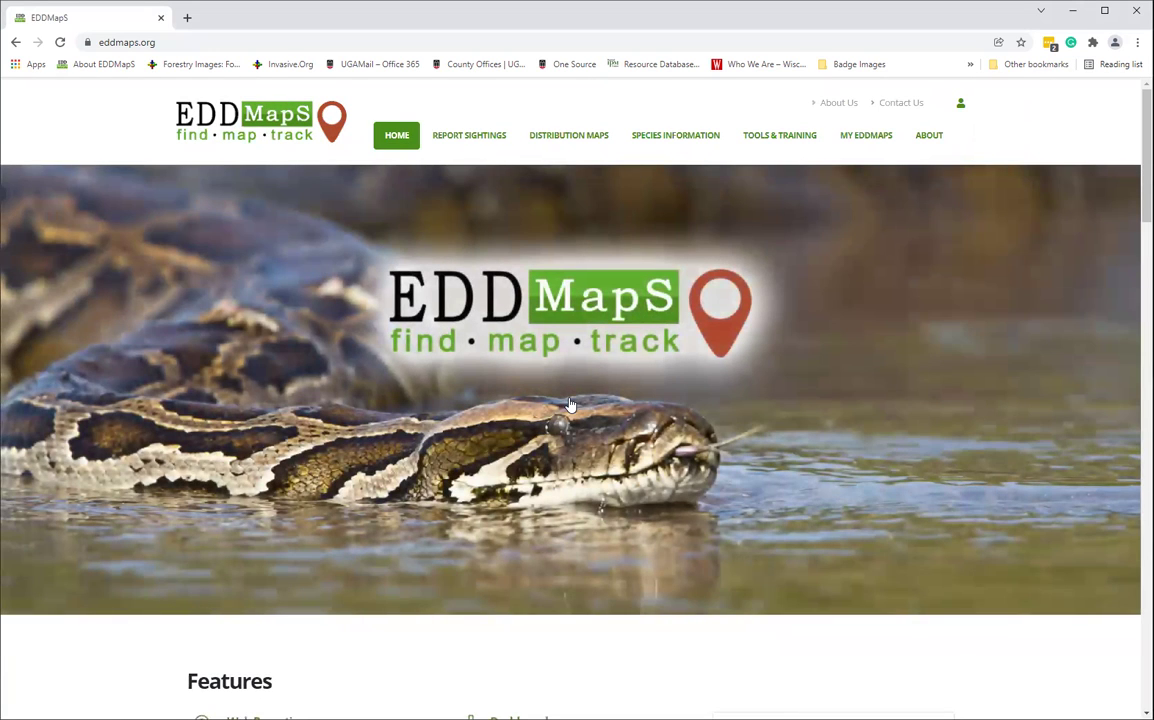
left_click(856, 148)
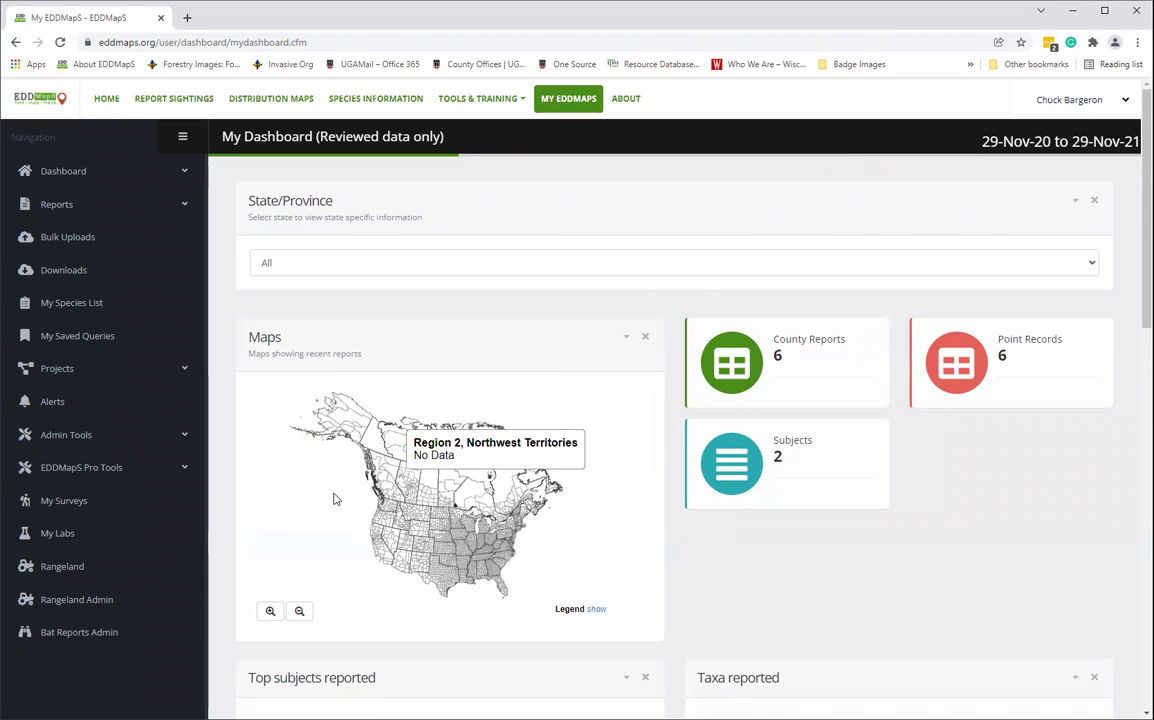
left_click(184, 470)
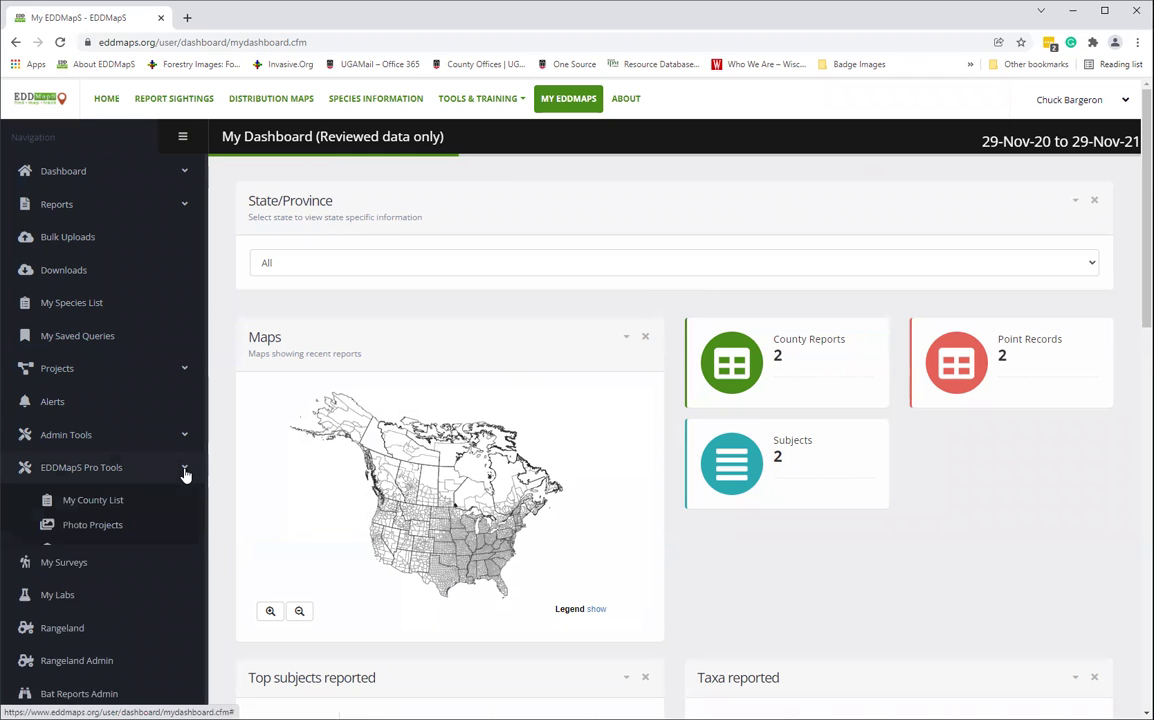
left_click(114, 530)
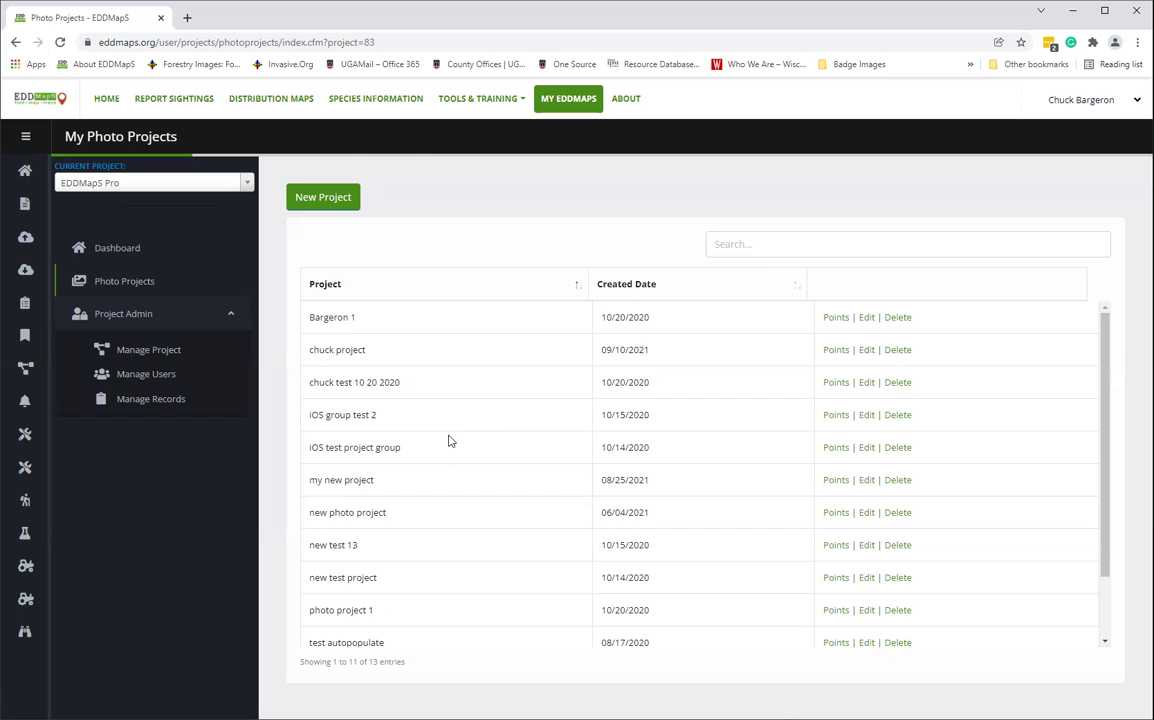
Create and save the photo project 'EDDMapS Pro Training Video' assigned to user chuck.
left_click(325, 200)
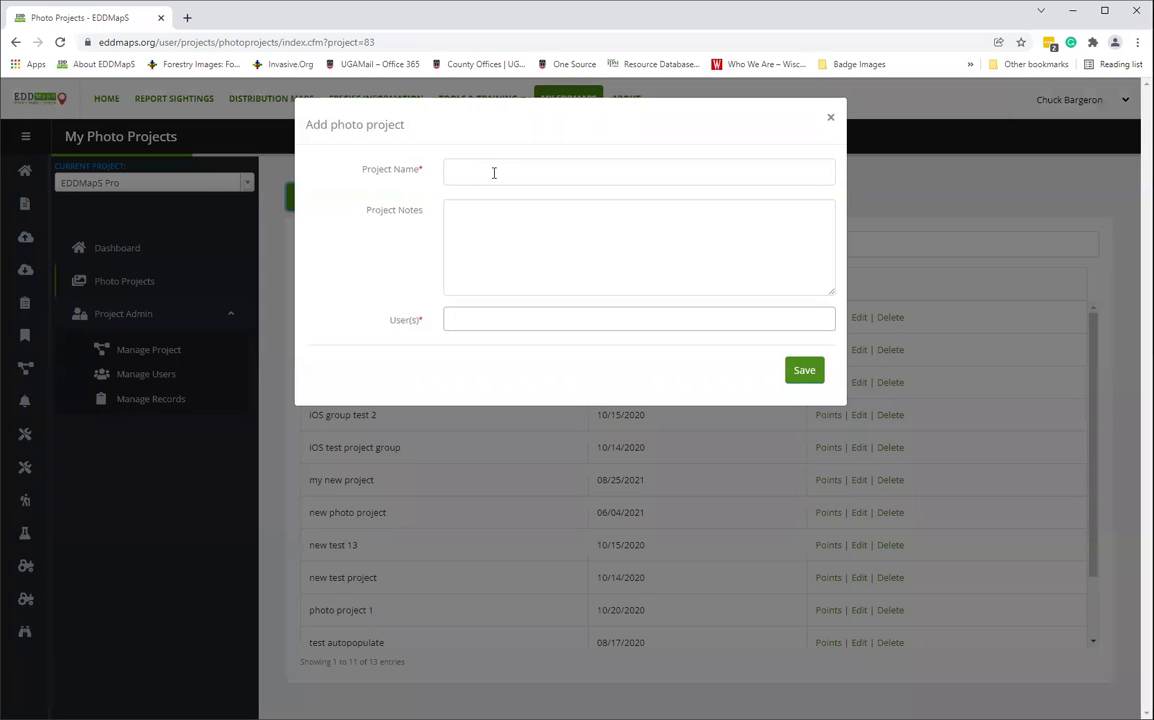
left_click(493, 172)
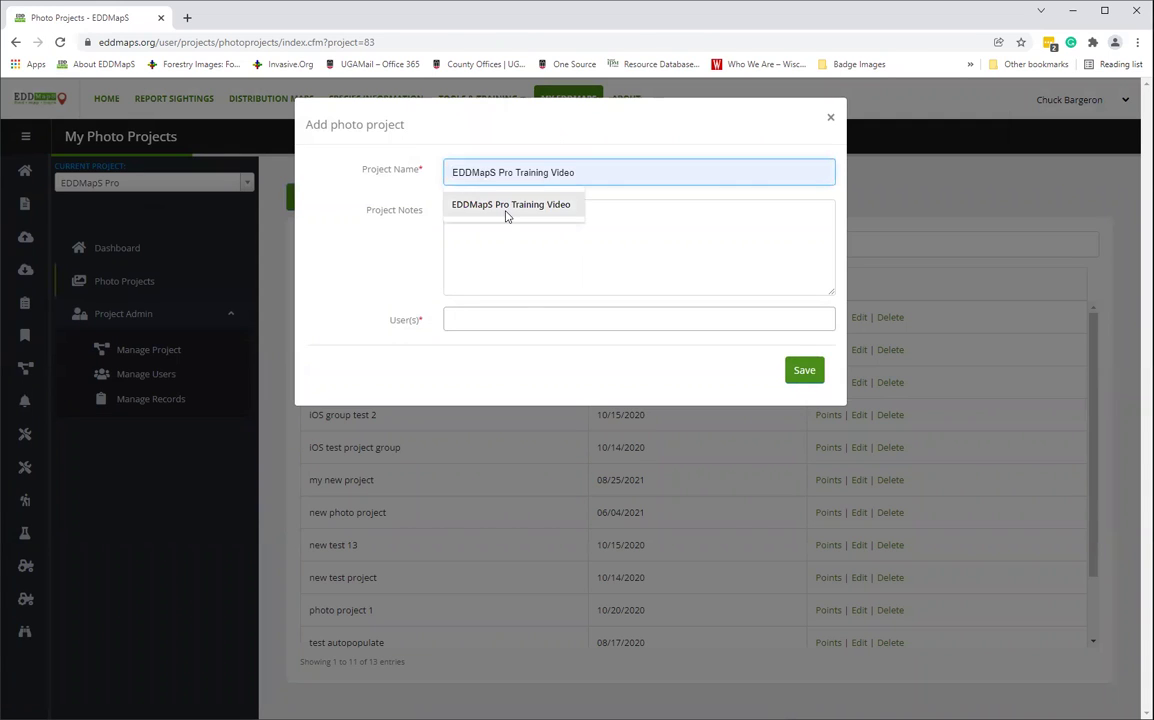
left_click(505, 212)
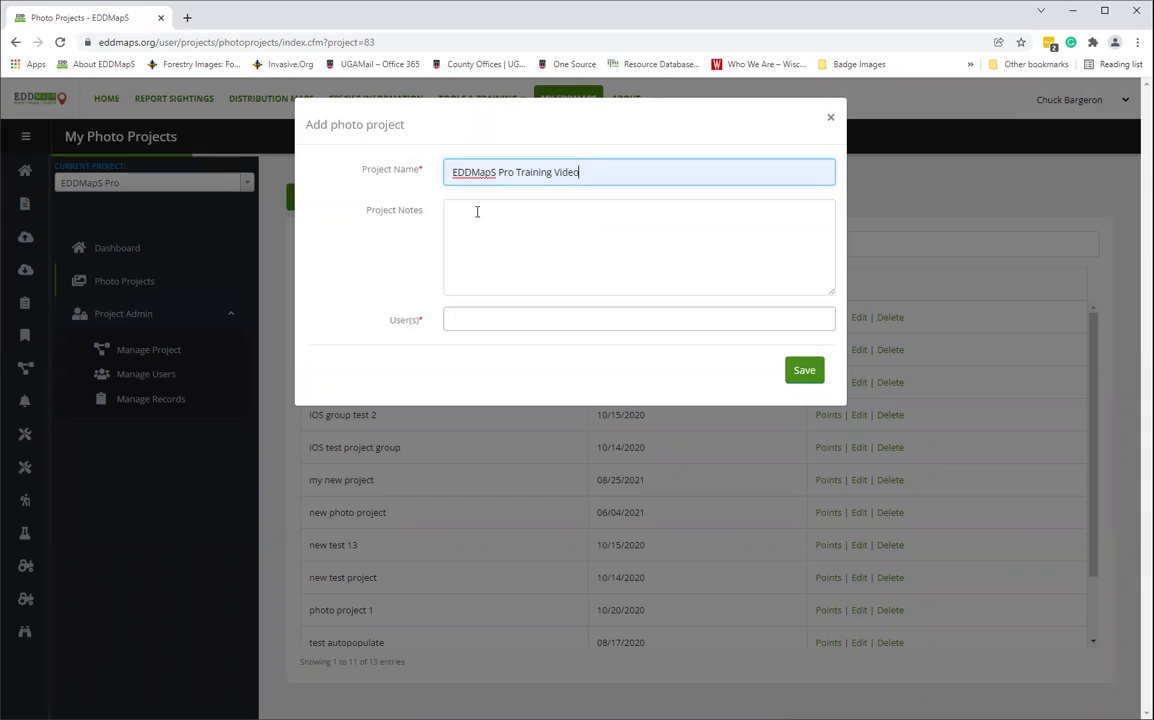
left_click(470, 319)
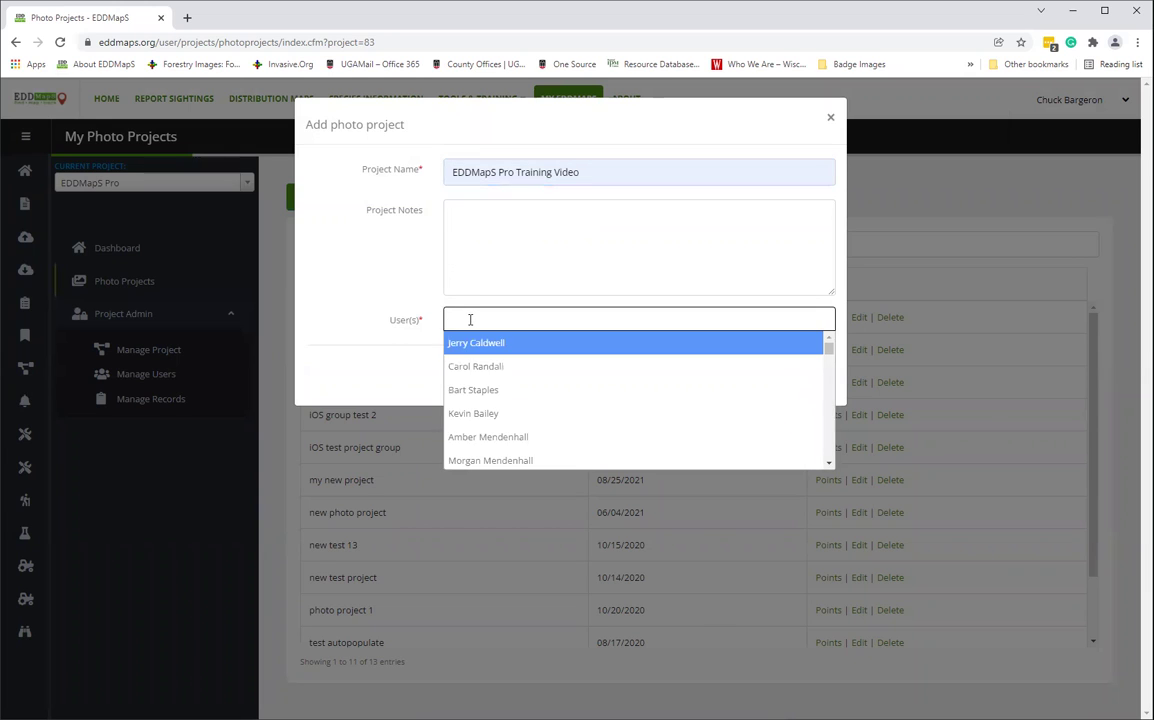
type("chuck")
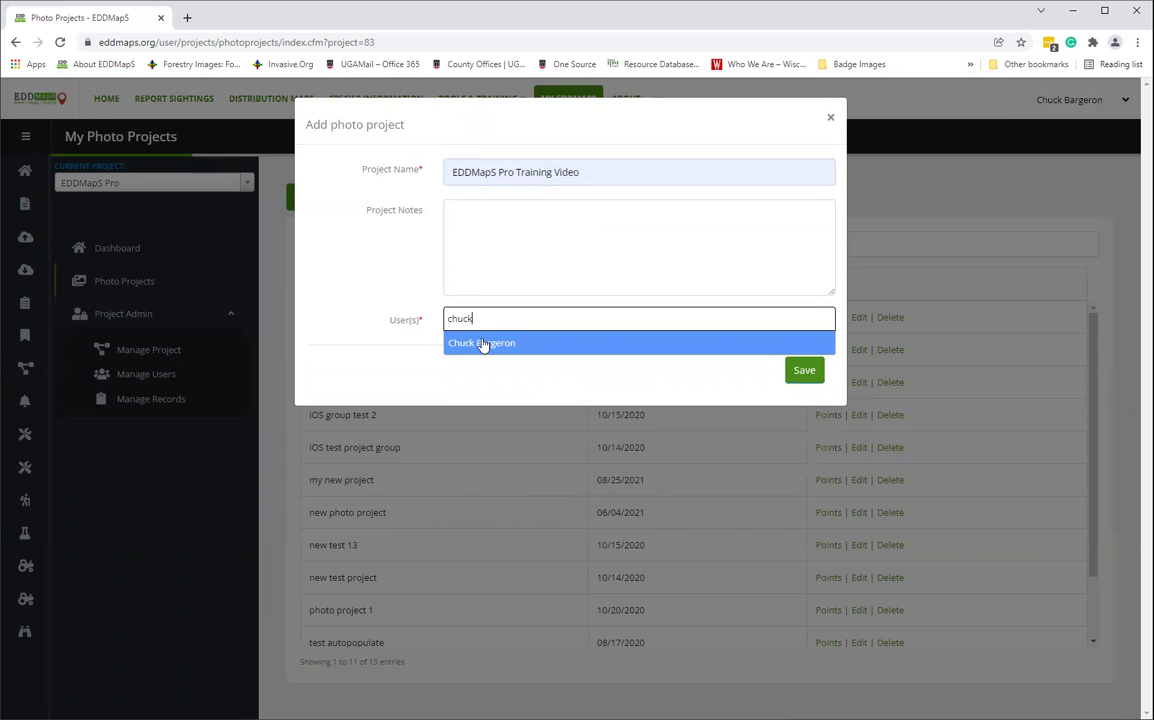
left_click(482, 343)
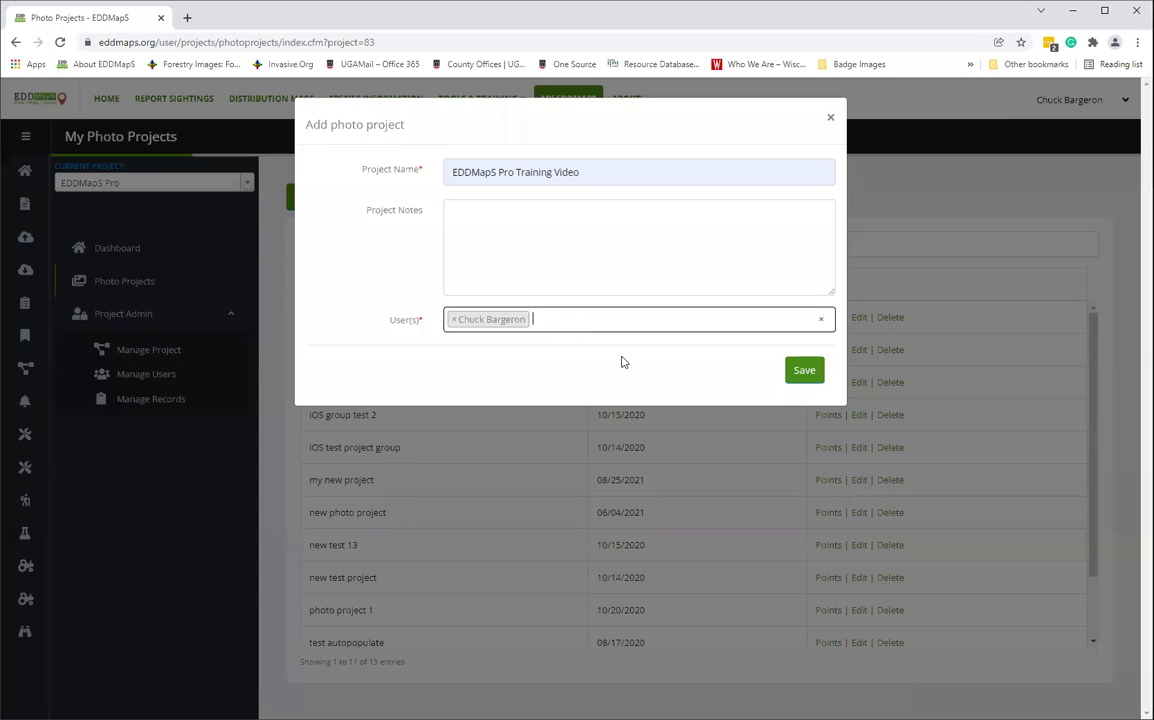
left_click(805, 373)
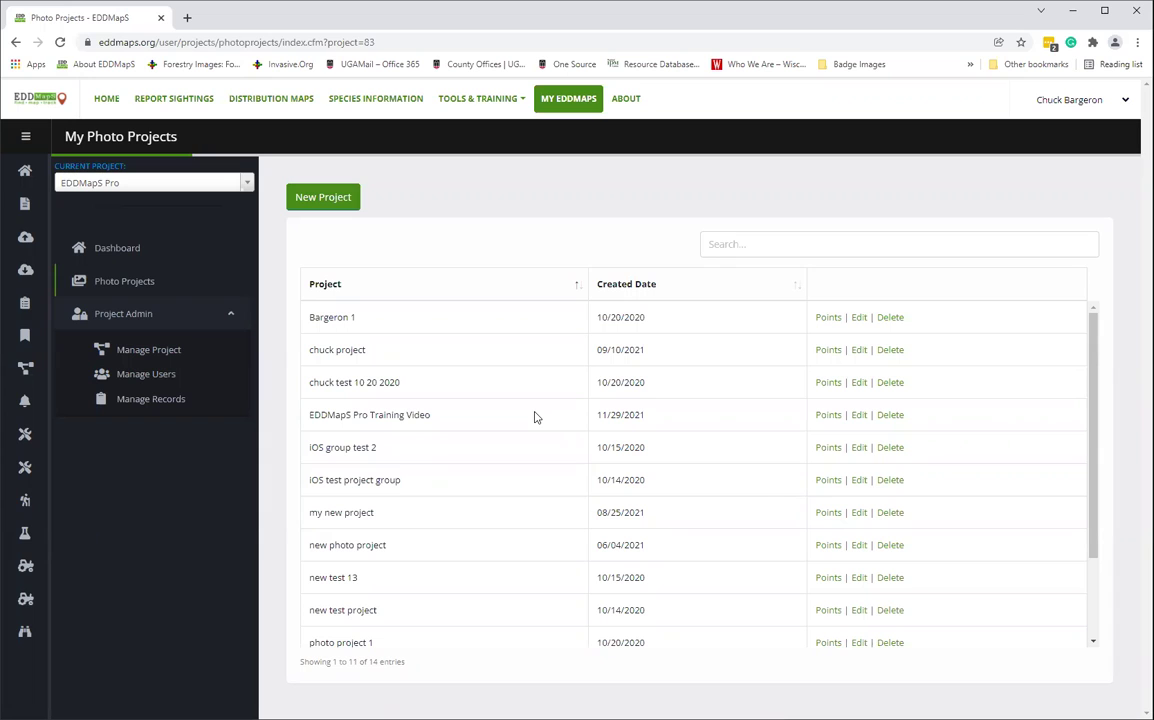
In the project's Points list, start a new point named 'Point 1'.
left_click(828, 416)
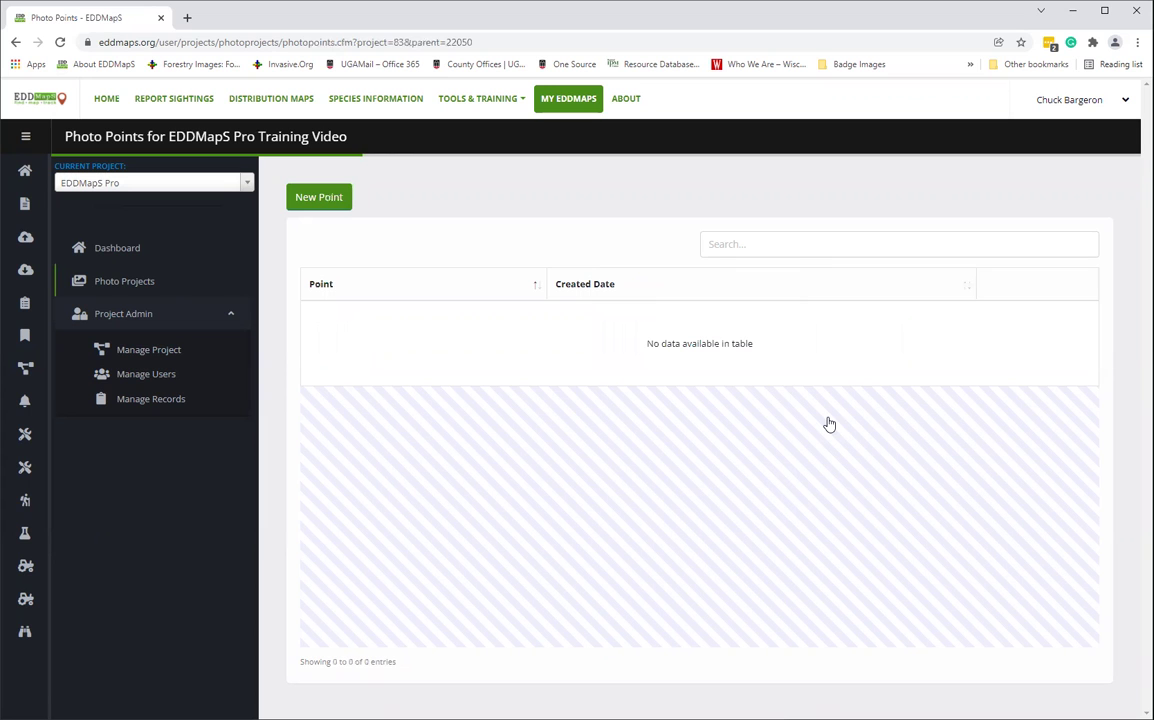
left_click(326, 199)
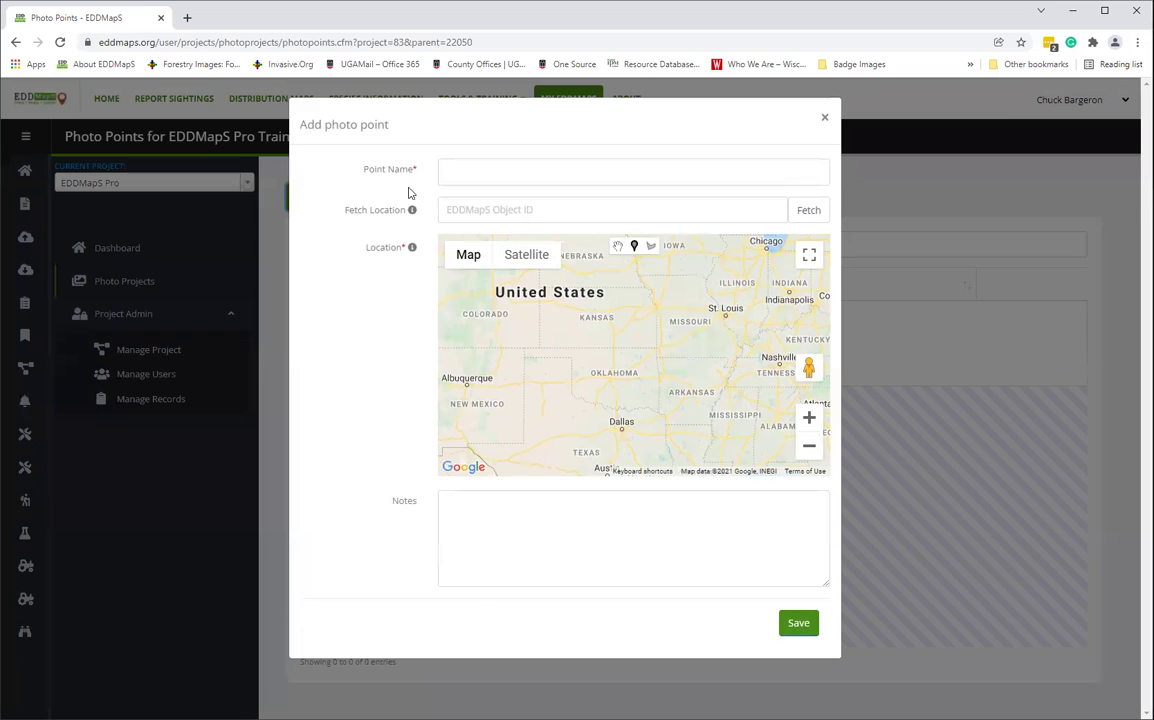
left_click(478, 175)
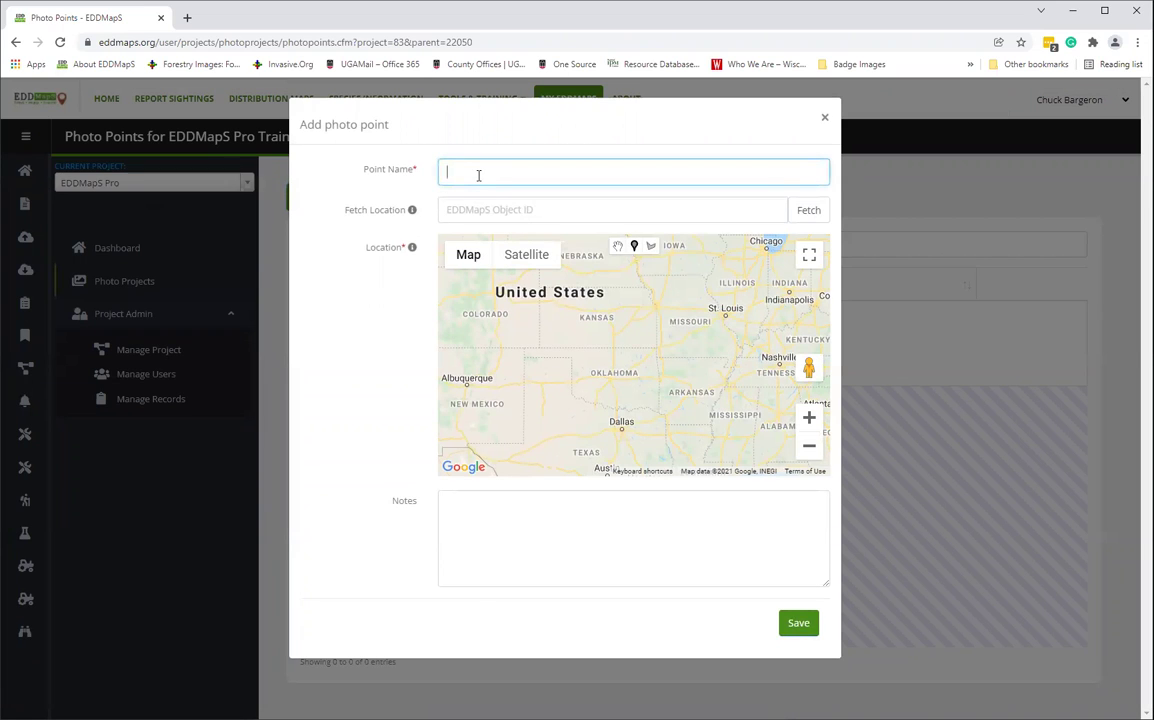
type("Point 1")
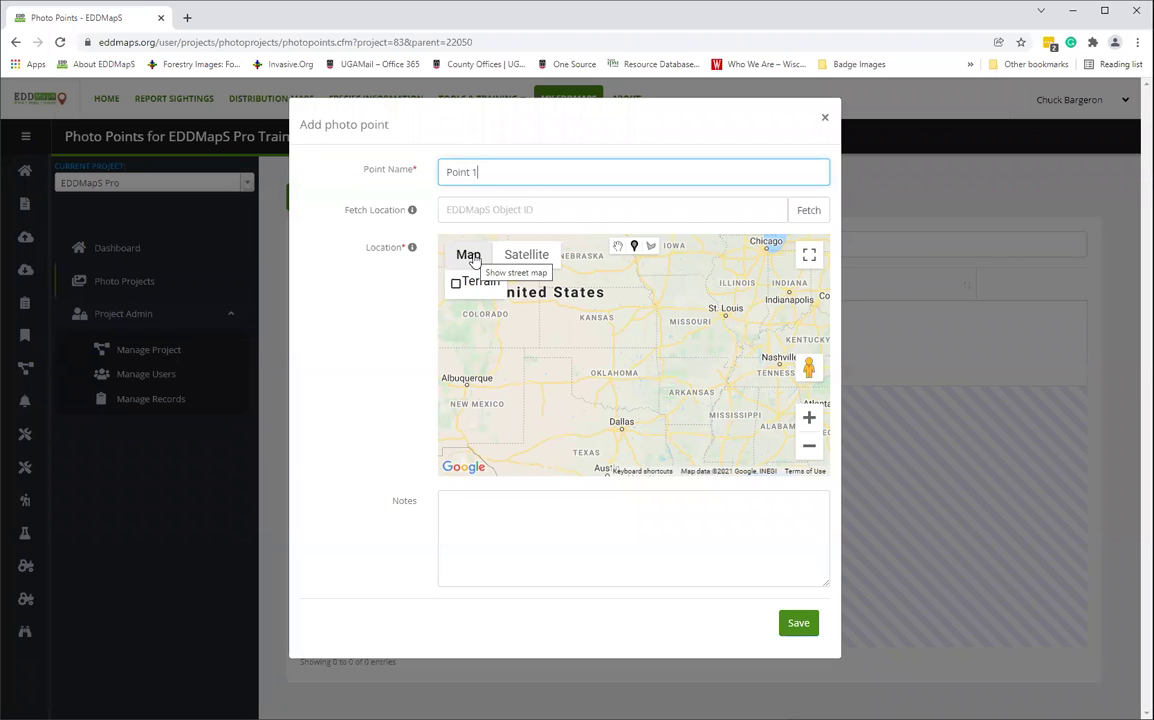
mouse_move(468, 254)
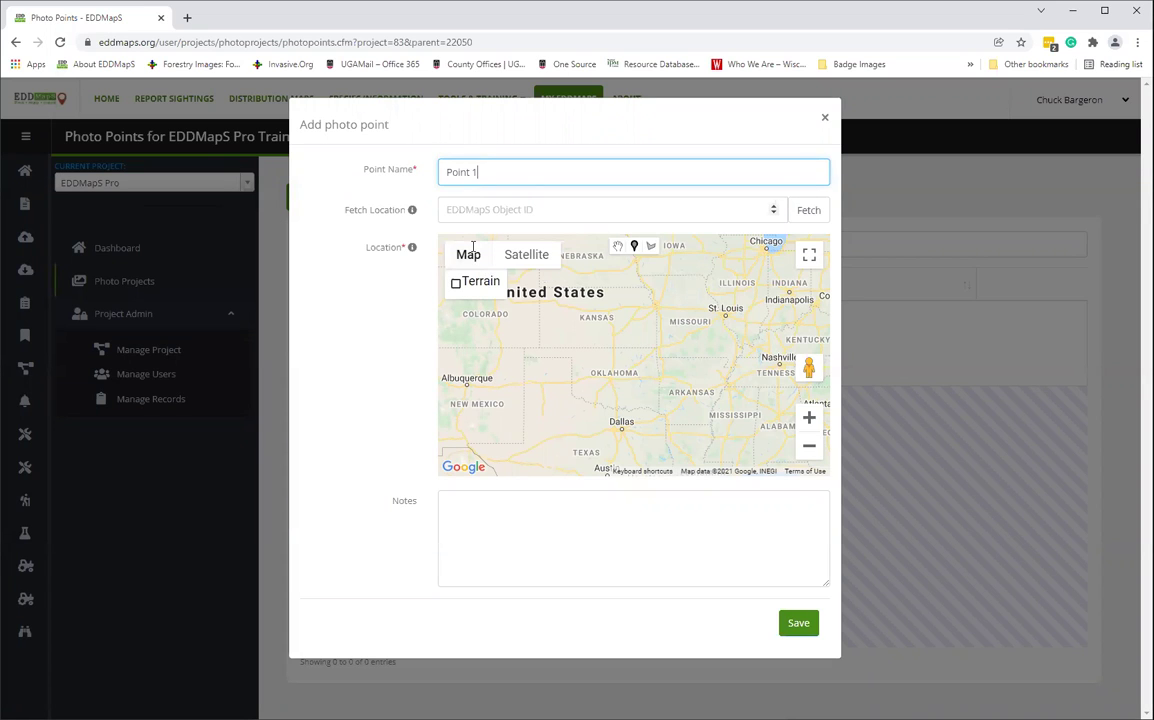
left_click(505, 209)
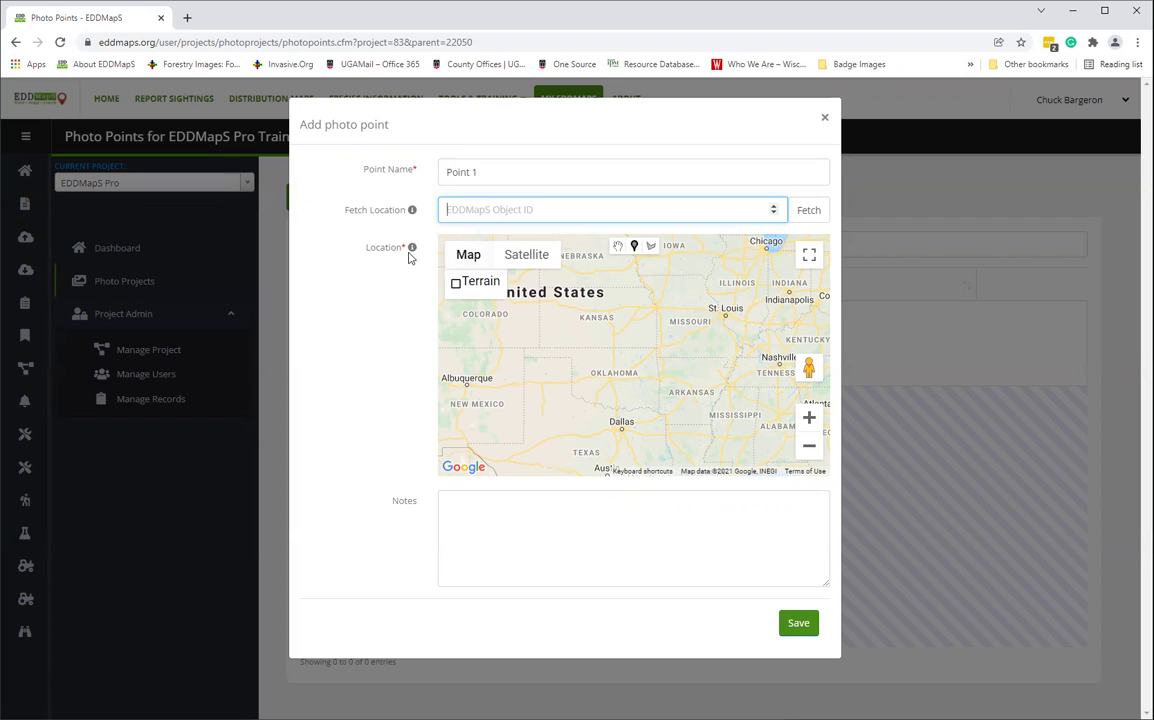
mouse_move(412, 247)
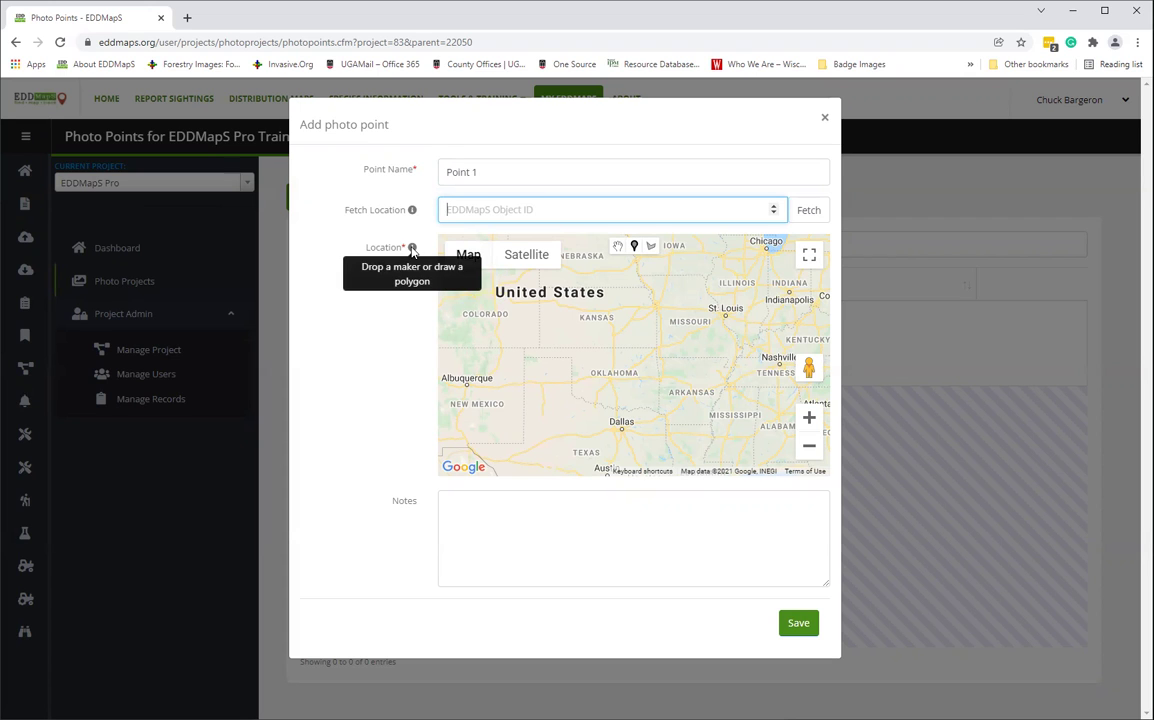
Pan and zoom the map in to the UGA Tifton campus.
left_click(727, 395)
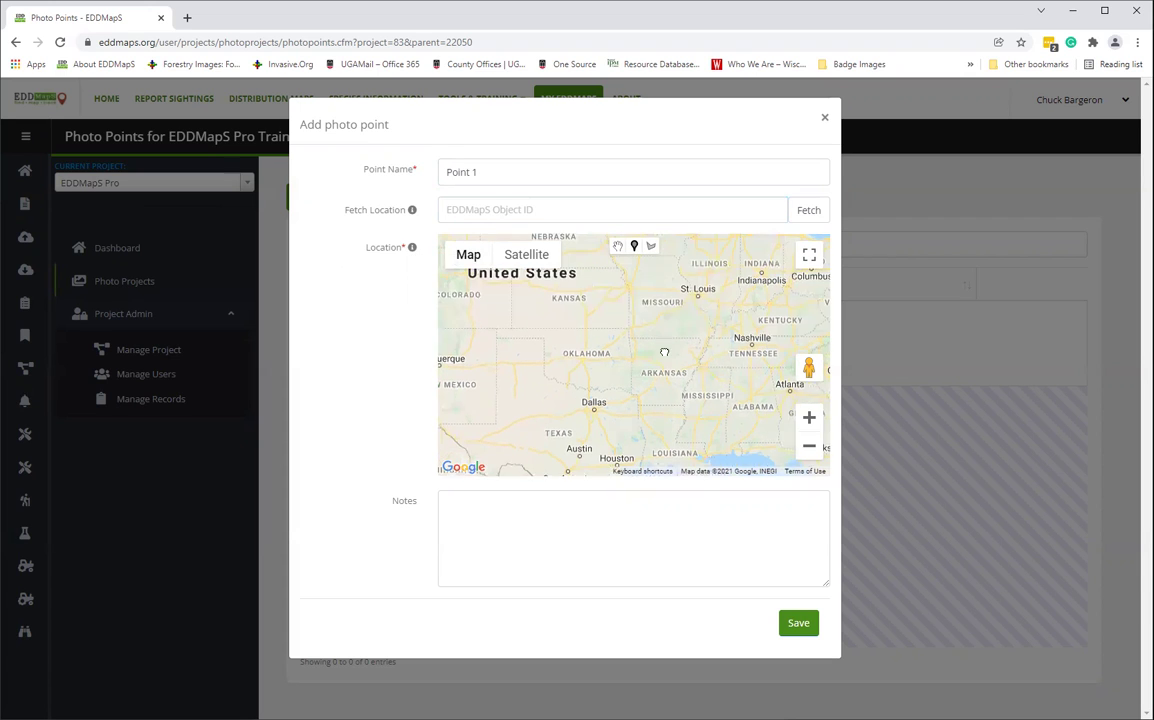
left_click_drag(727, 395, 583, 296)
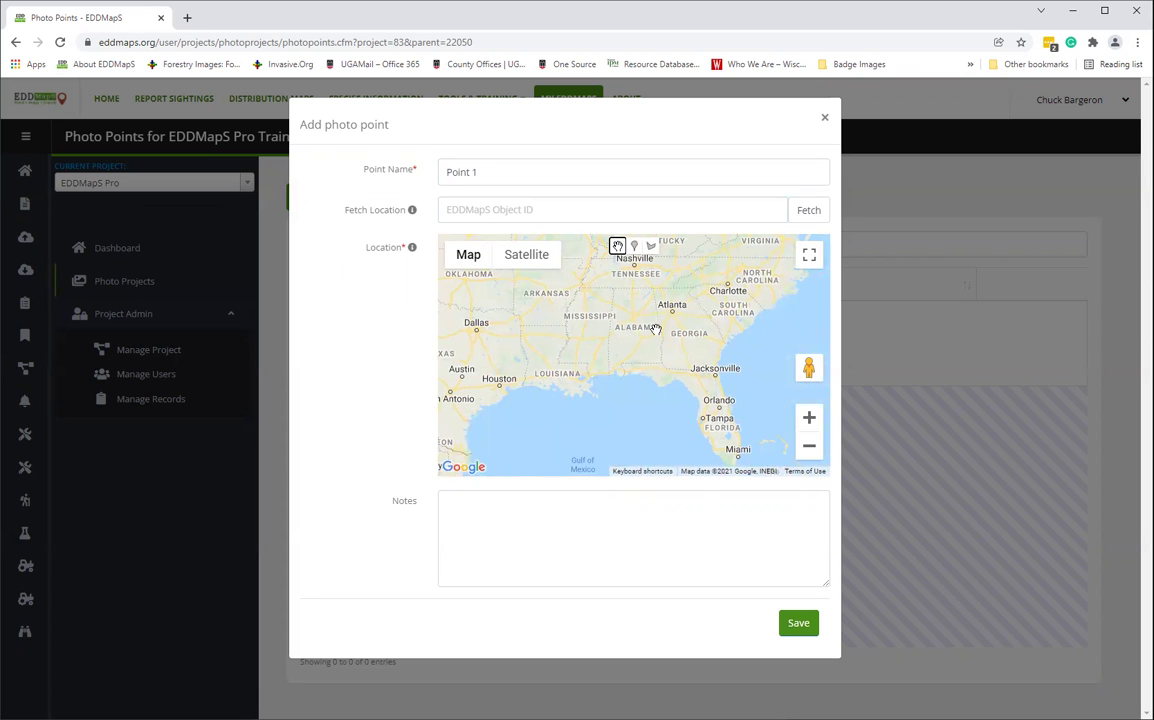
scroll(685, 356, "up", 2)
scroll(685, 356, "up", 1)
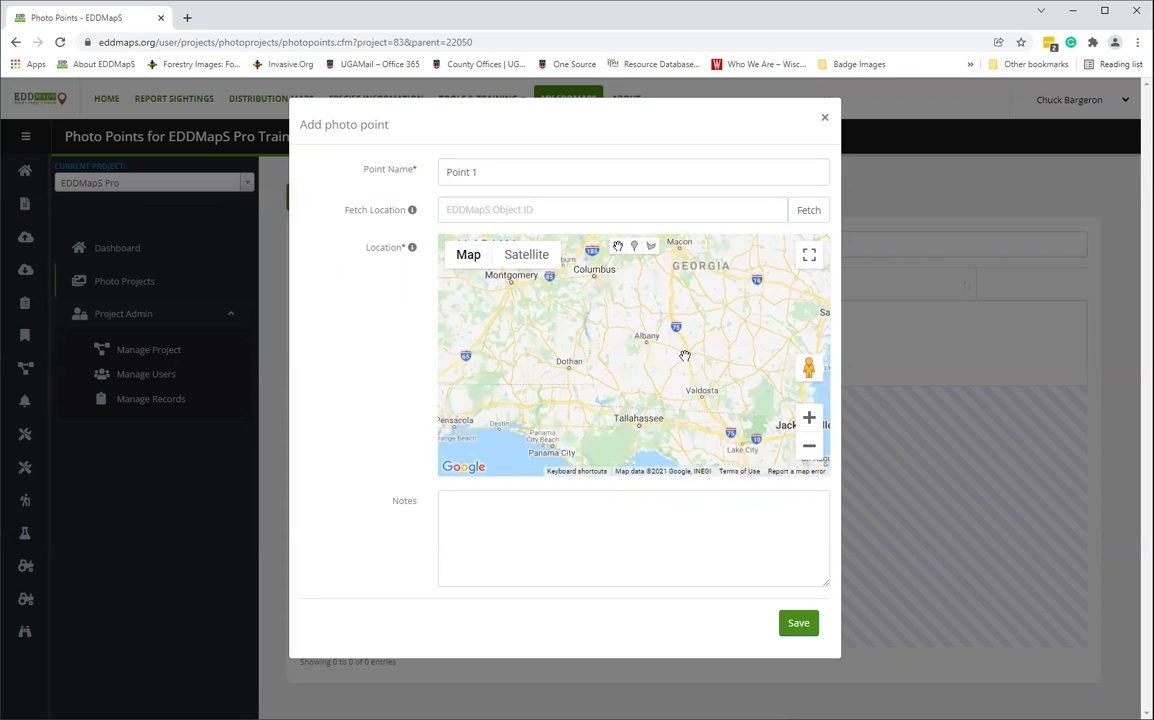
scroll(685, 356, "up", 1)
scroll(685, 356, "up", 1)
scroll(686, 356, "up", 1)
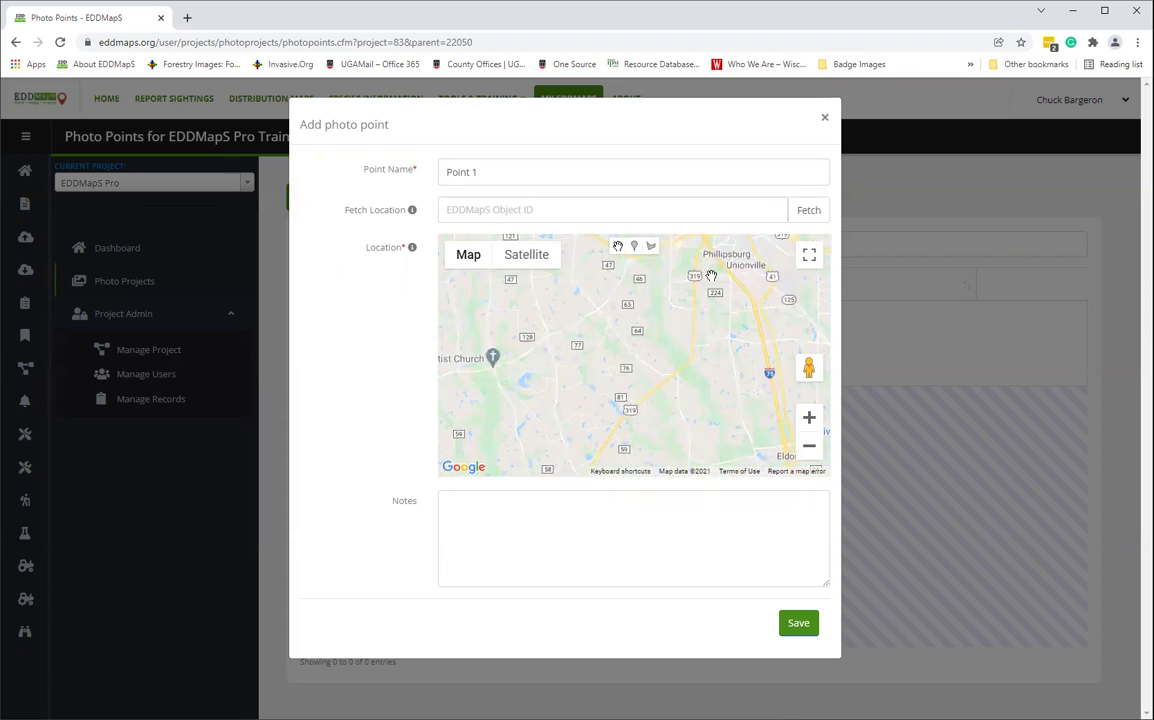
scroll(662, 318, "up", 1)
scroll(660, 316, "up", 1)
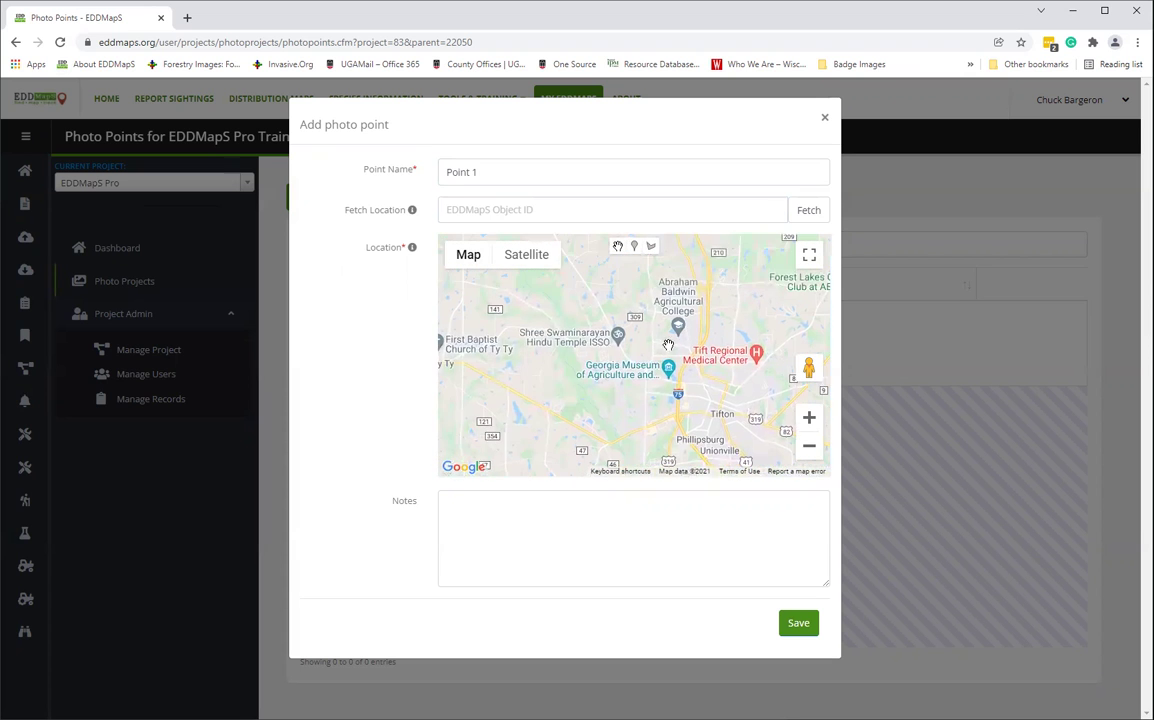
scroll(668, 330, "up", 1)
scroll(676, 345, "up", 1)
scroll(684, 360, "up", 1)
scroll(683, 360, "up", 1)
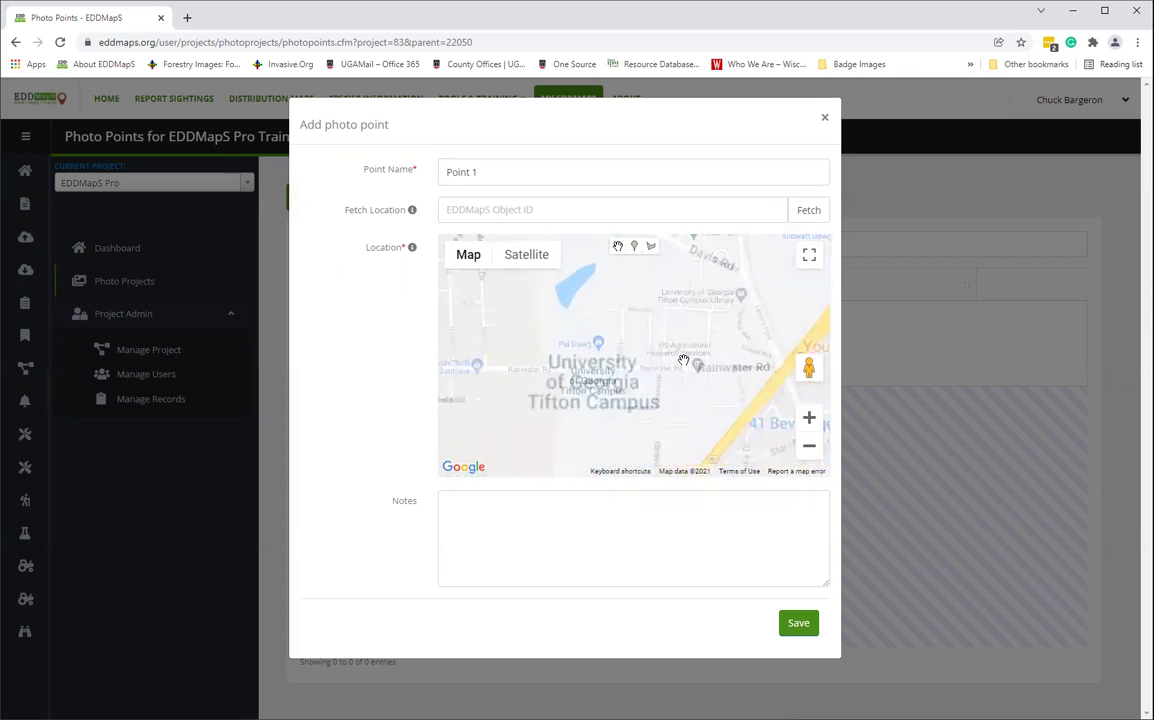
scroll(618, 360, "up", 1)
Place Point 1's marker beside the Tifton Campus Library.
left_click_drag(618, 356, 612, 416)
left_click(633, 247)
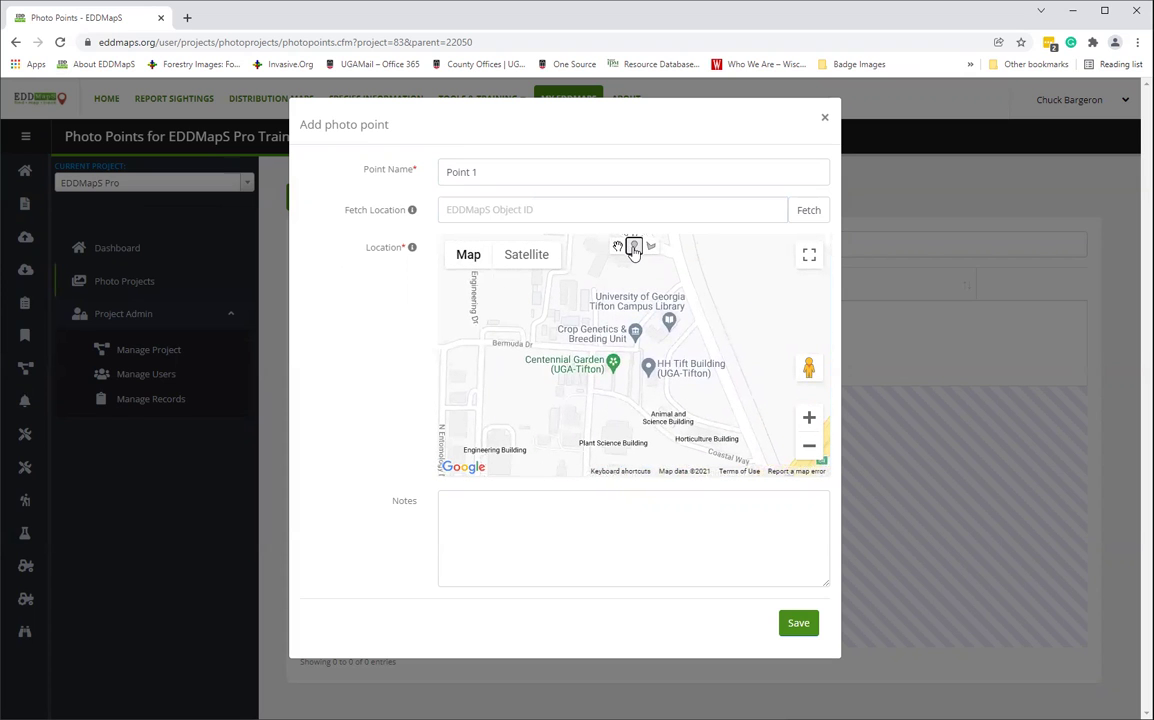
left_click(692, 351)
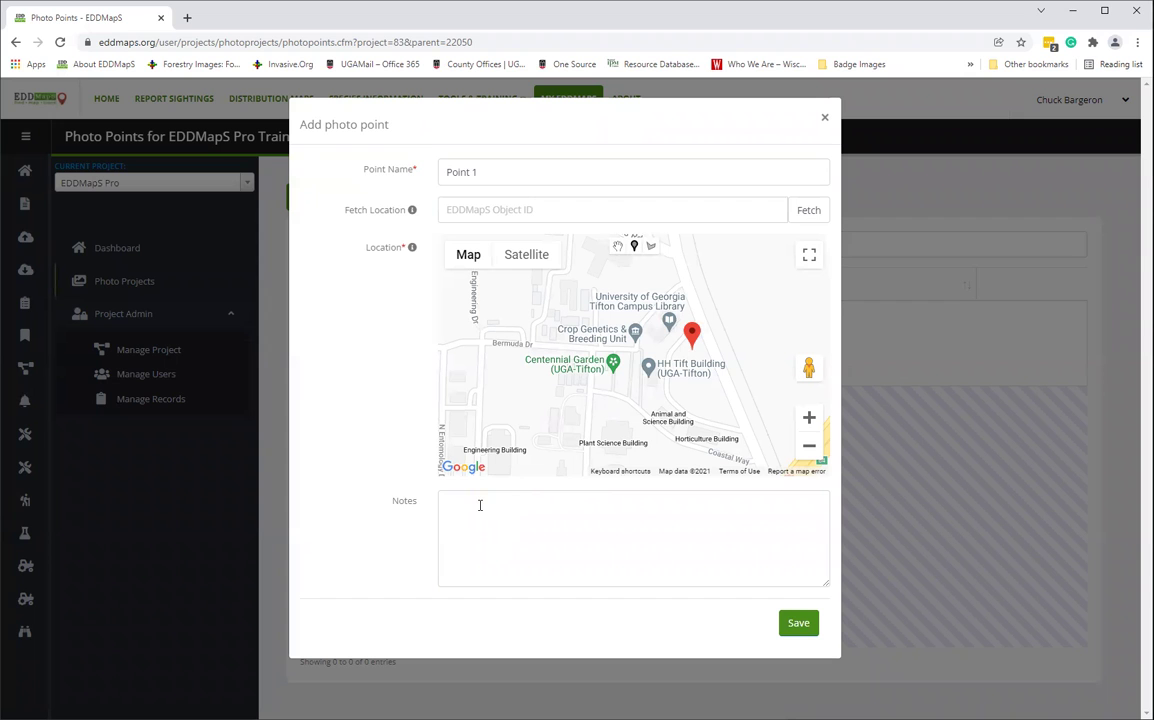
Save Point 1 so it is listed among the project's photo points.
left_click(797, 625)
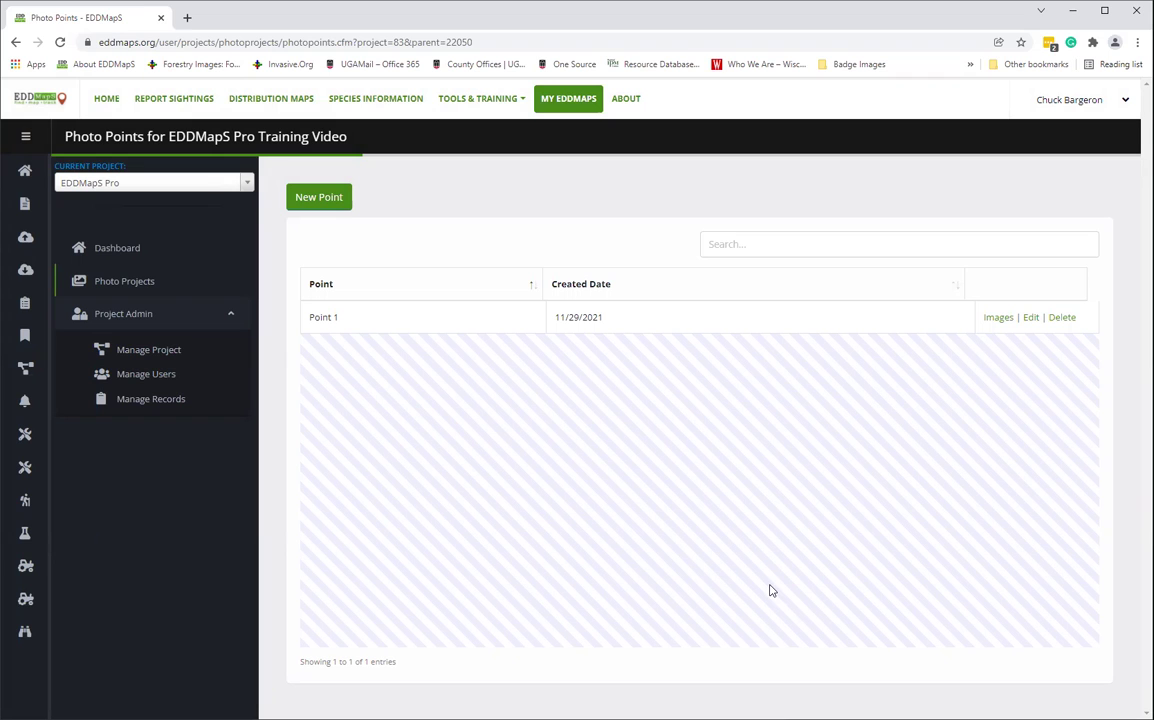
From Point 1's Images list, start a new image named 'Point 1 Before Photo'.
left_click(998, 318)
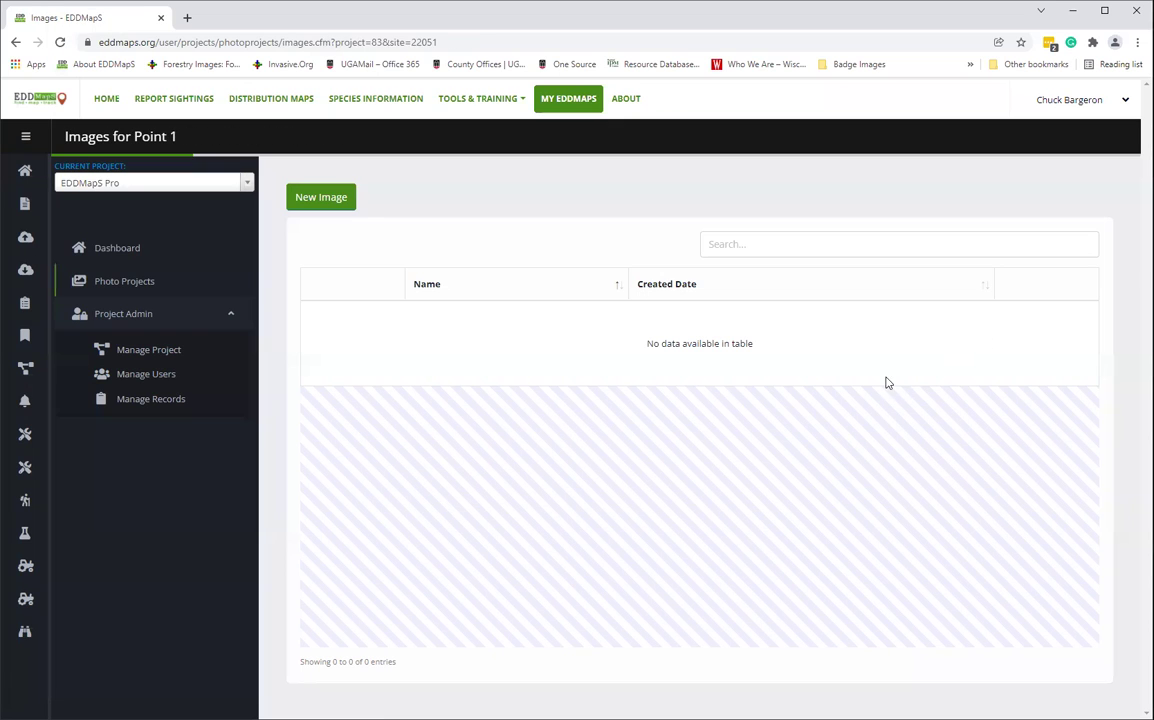
left_click(293, 205)
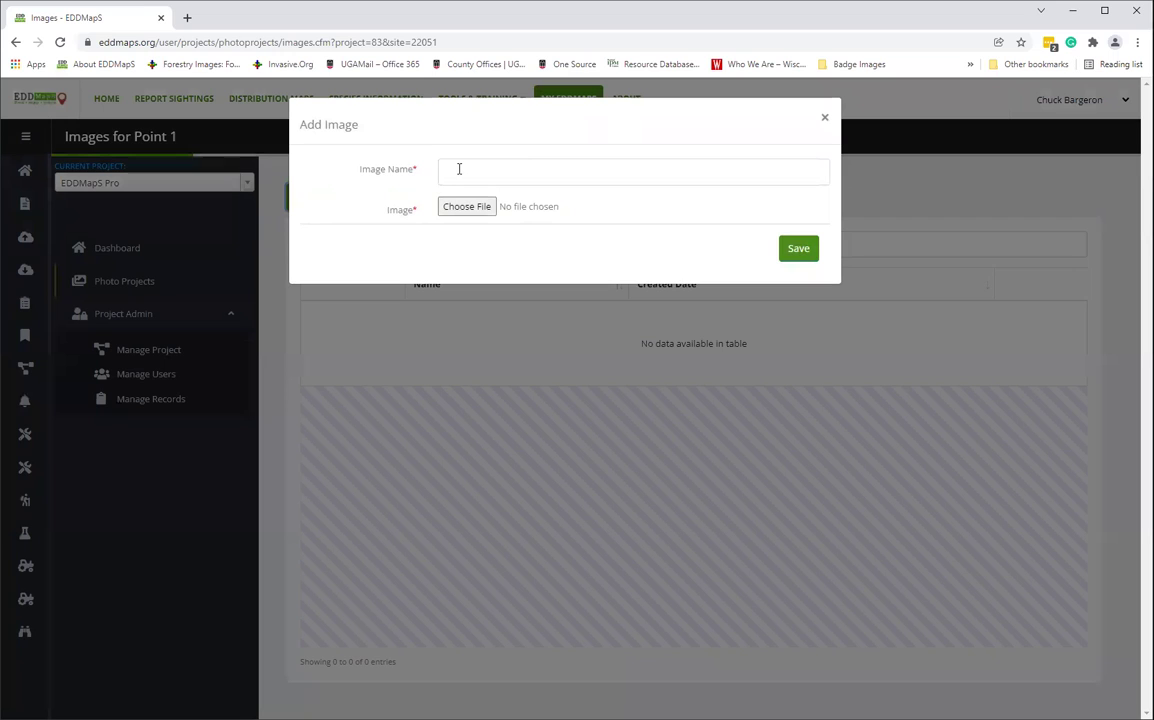
left_click(459, 169)
type("Point 1 ")
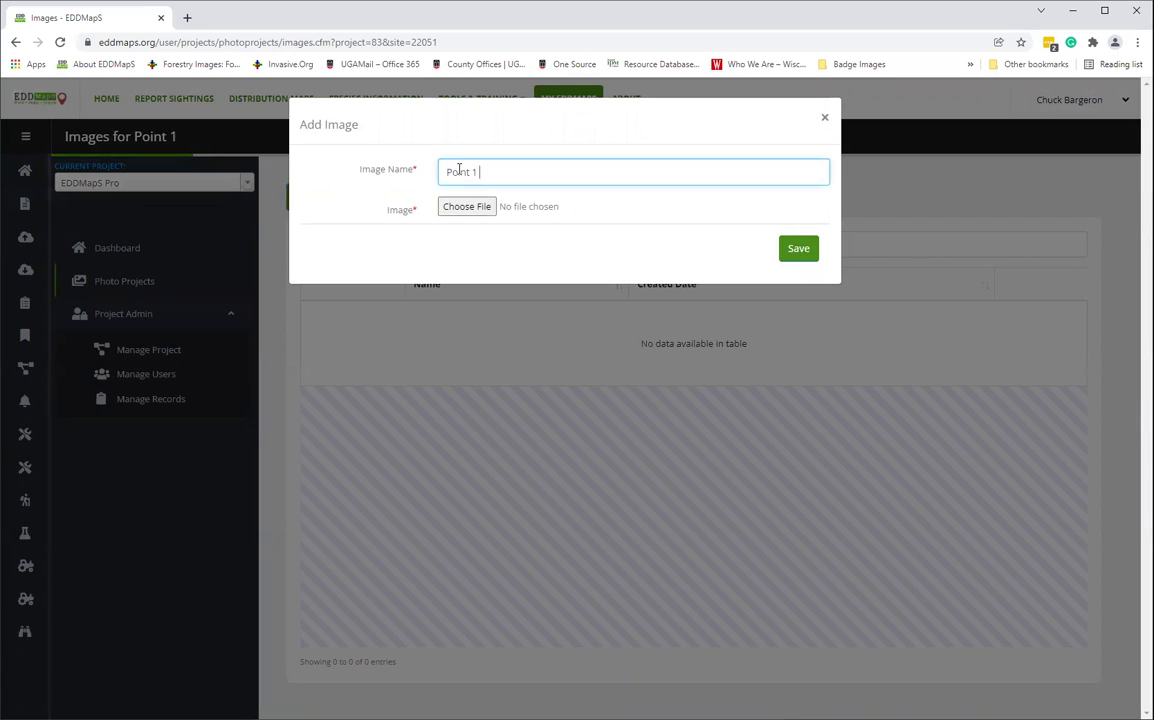
type("Before Photo")
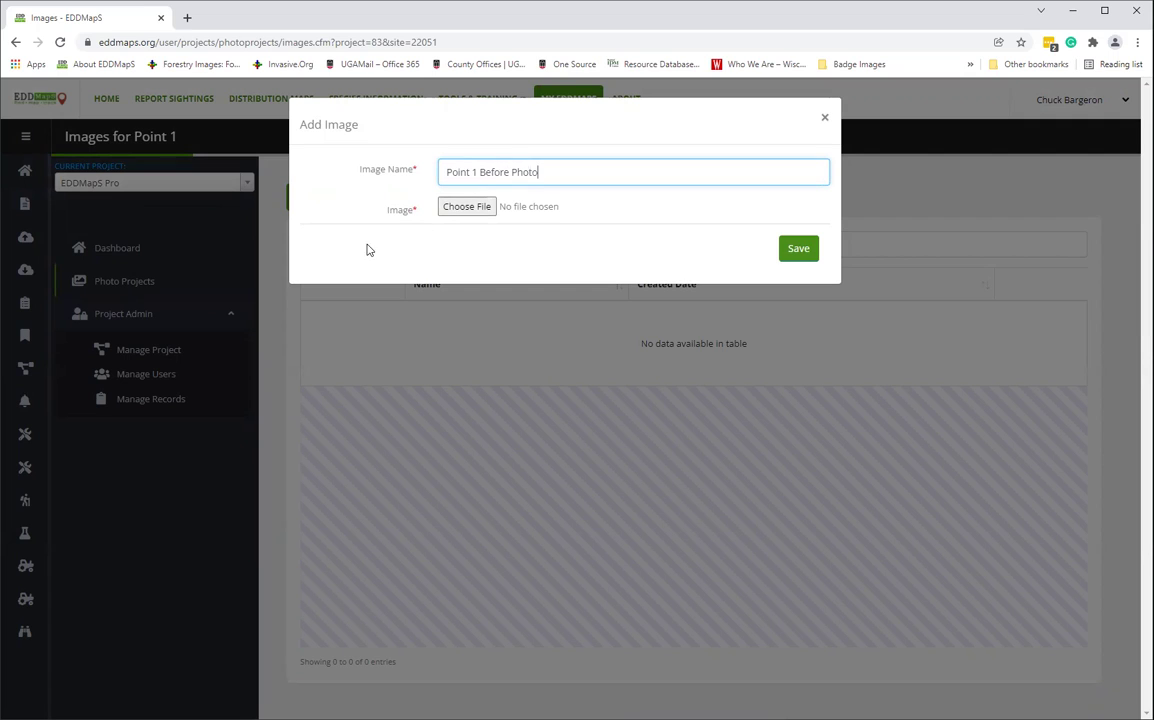